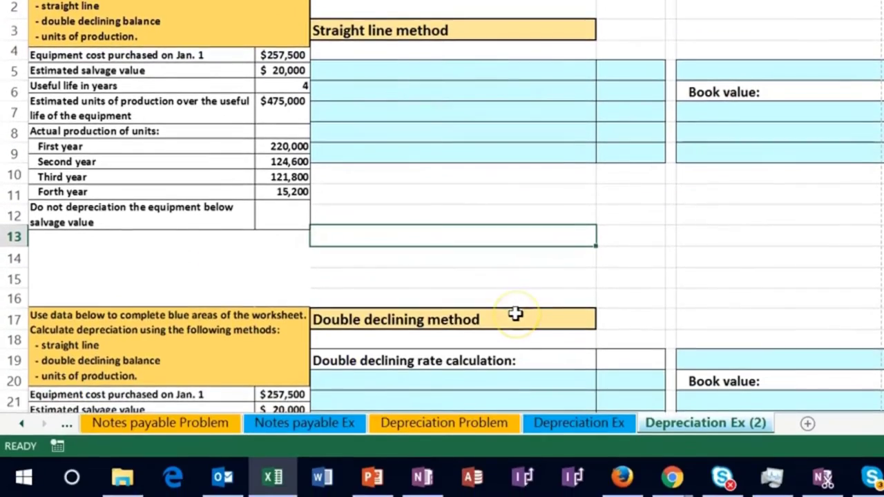
- Look over the worksheet's straight line, double declining and units of production sections
scroll(517, 315, "down", 5)
scroll(518, 314, "down", 9)
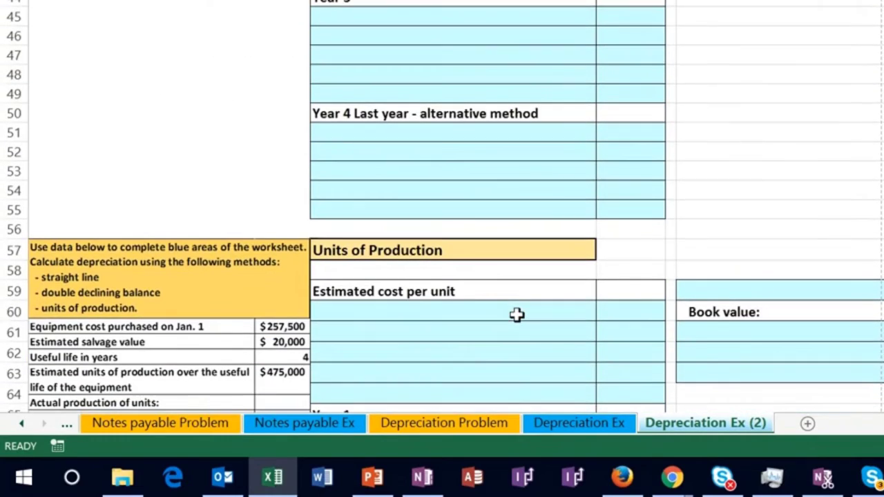
scroll(518, 314, "up", 15)
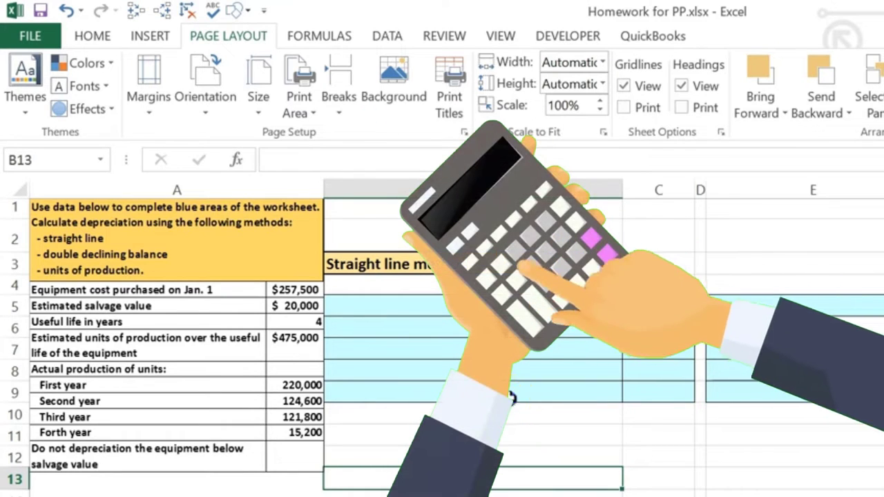
left_click(509, 399)
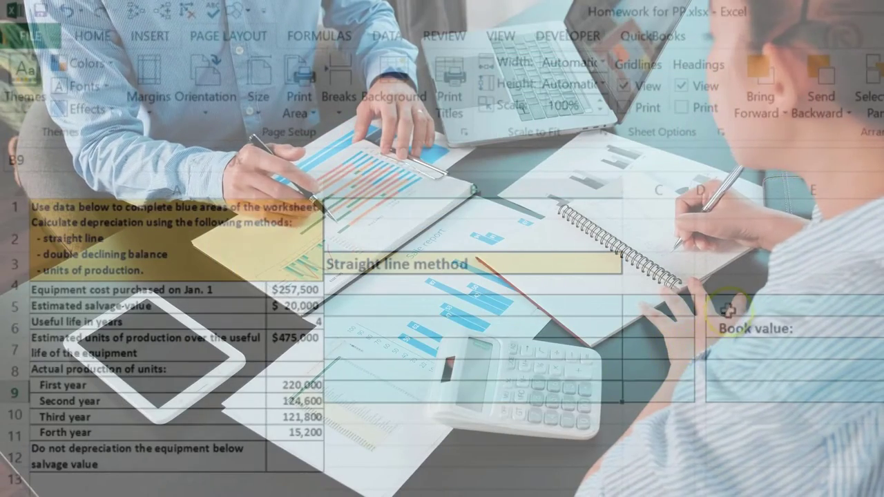
left_click(718, 311)
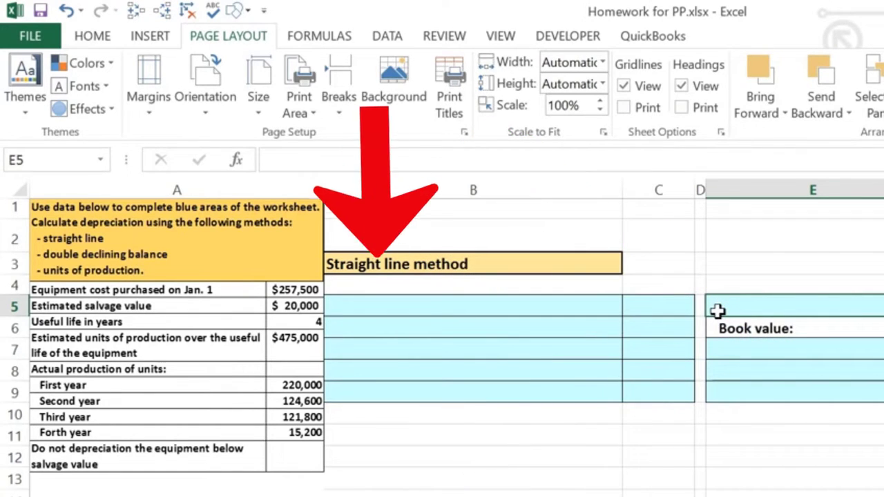
- Examine the yearly depreciation journal entry area and the Year 1 to Year 4 trial balance beside the straight line section
key("Right")
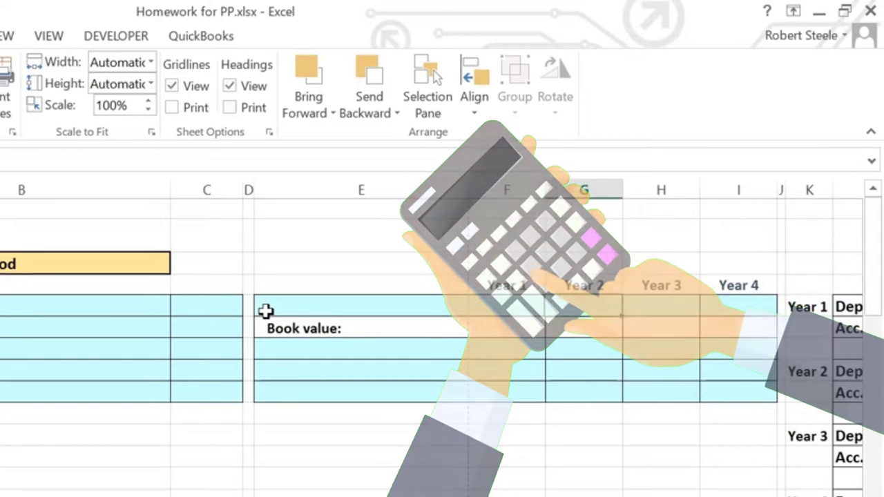
scroll(266, 311, "right", 5)
key("Right")
key("Right")
key("Right")
key("Right")
key("Right")
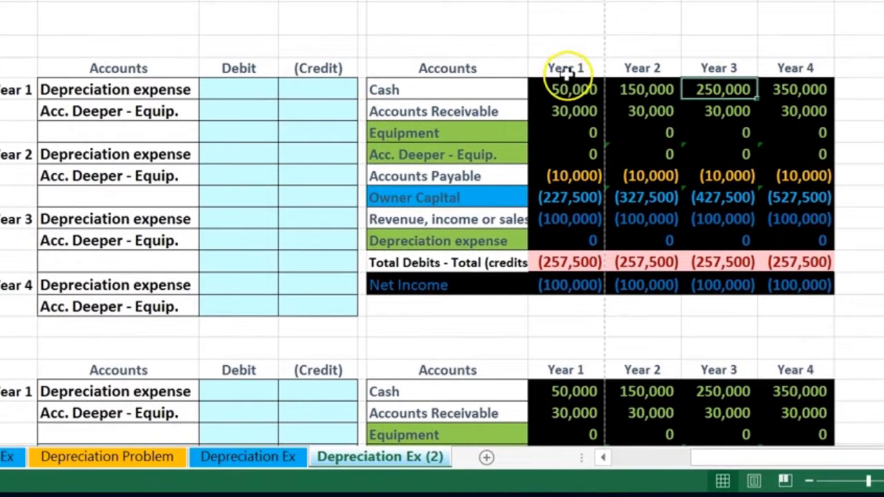
left_click(567, 69)
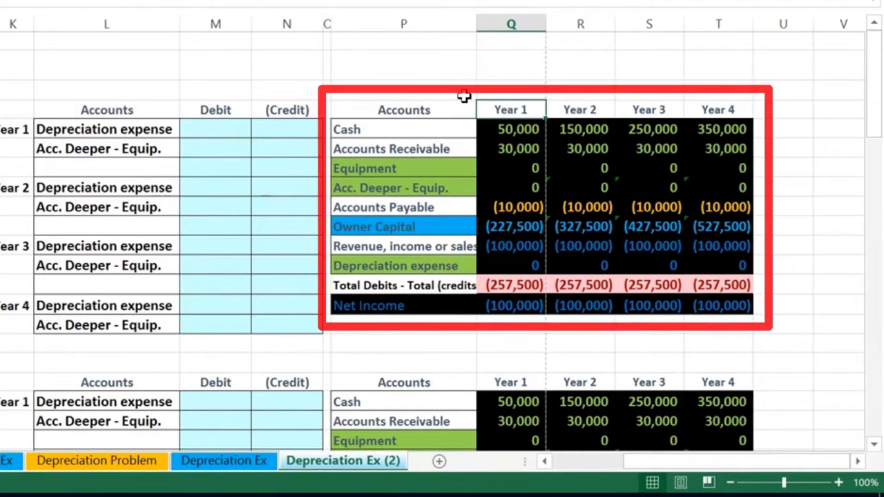
key("Right")
key("Right")
key("Right")
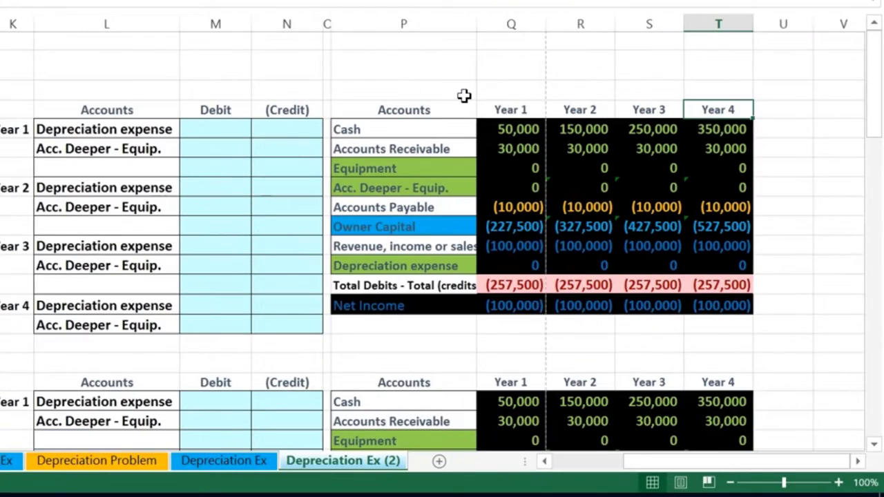
- Return to the start of the sheet and review the problem's equipment cost, salvage value, useful life and production data
key("Left")
key("Left")
key("Left")
key("Left")
key("Left")
key("Left")
key("Left")
key("Left")
key("Left")
key("Left")
key("Left")
key("Left")
key("Left")
key("Left")
key("Left")
key("Left")
key("Left")
key("Left")
key("Left")
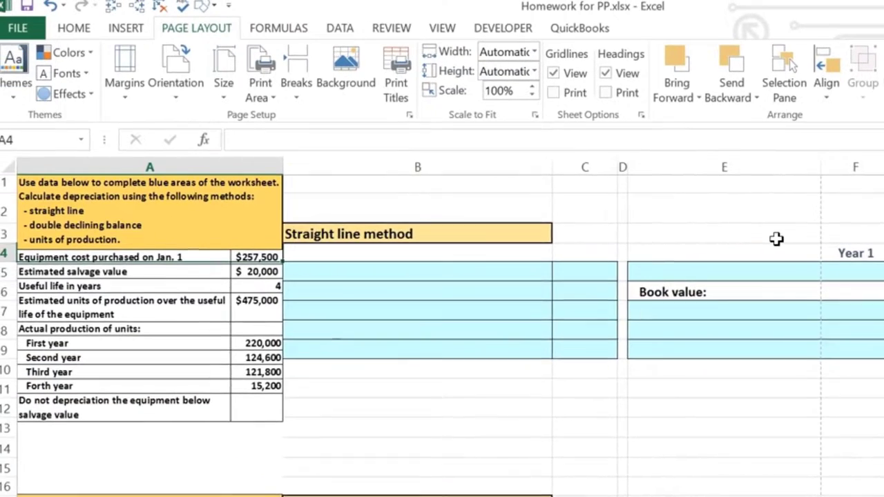
key("Down")
key("Down")
key("Down")
key("Down")
key("Down")
key("Down")
key("Down")
key("Down")
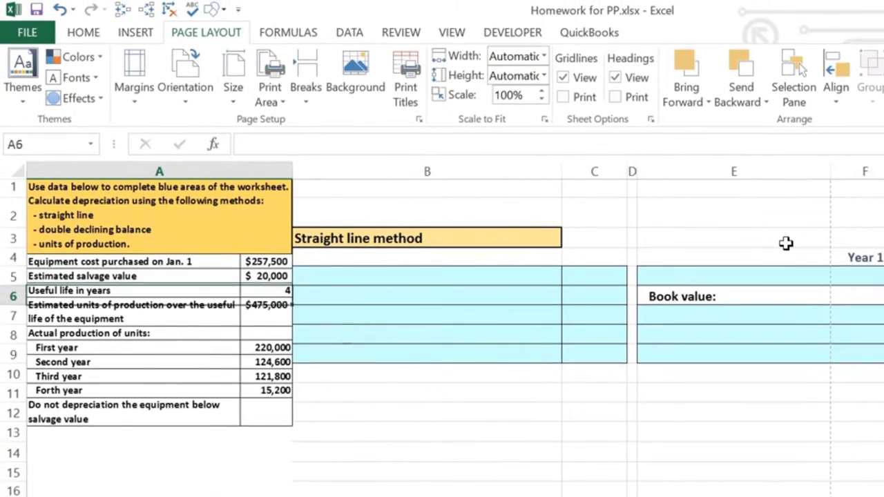
key("Down")
key("Down")
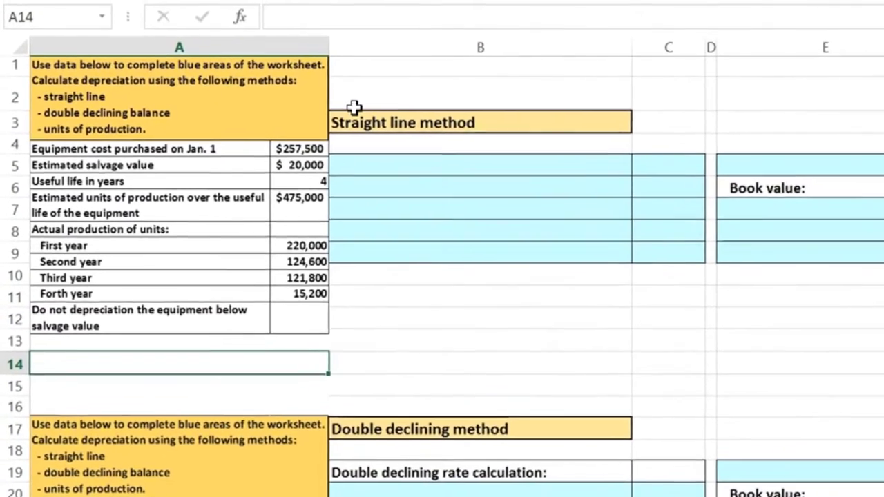
left_click(353, 99)
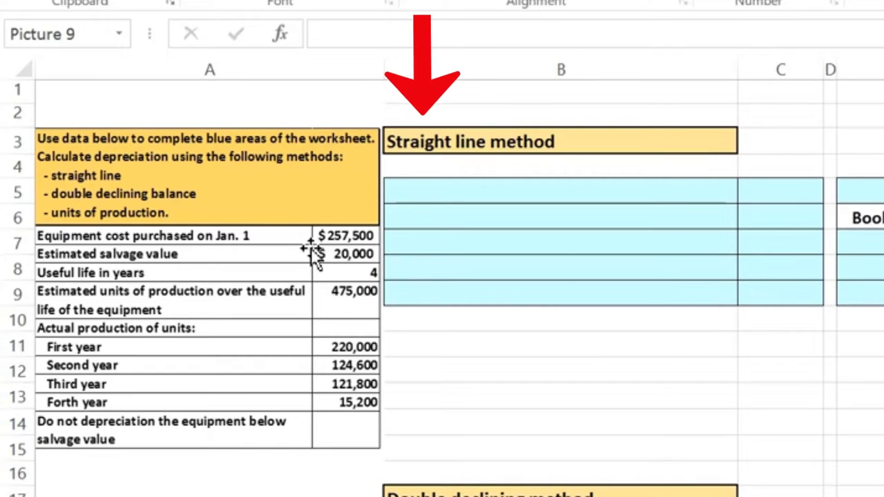
- Enter the label Cost in B5 with 257,500 in C5, and check the Year 1 Equipment balance in the trial balance
left_click(329, 255)
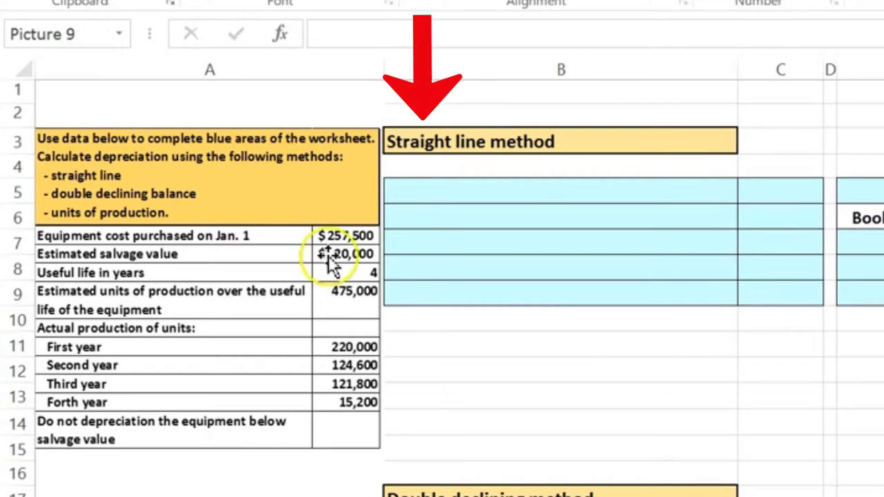
left_click(449, 185)
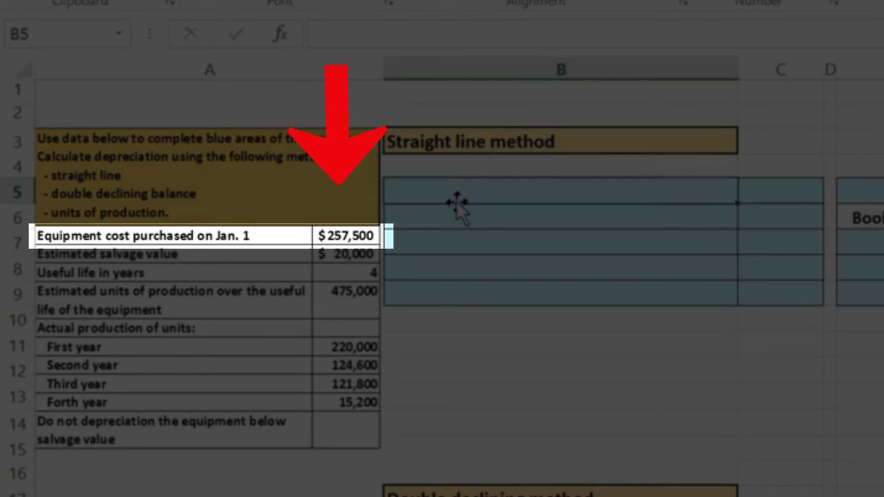
type("cst")
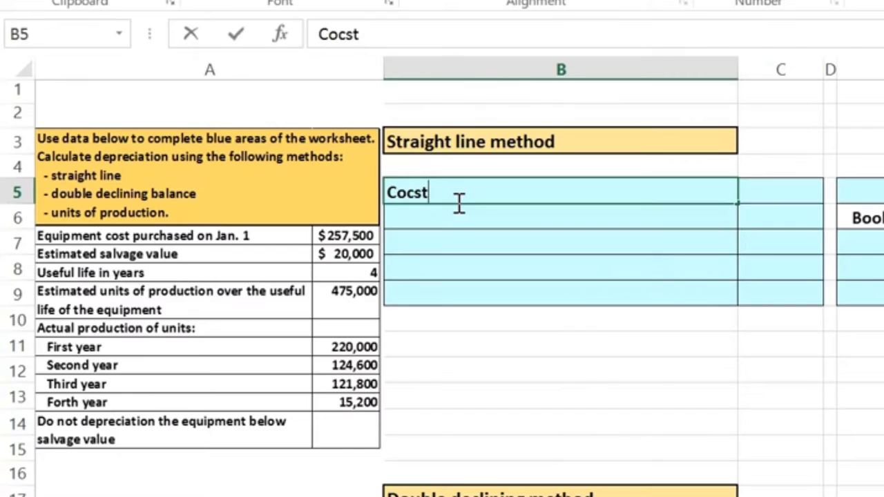
key("Tab")
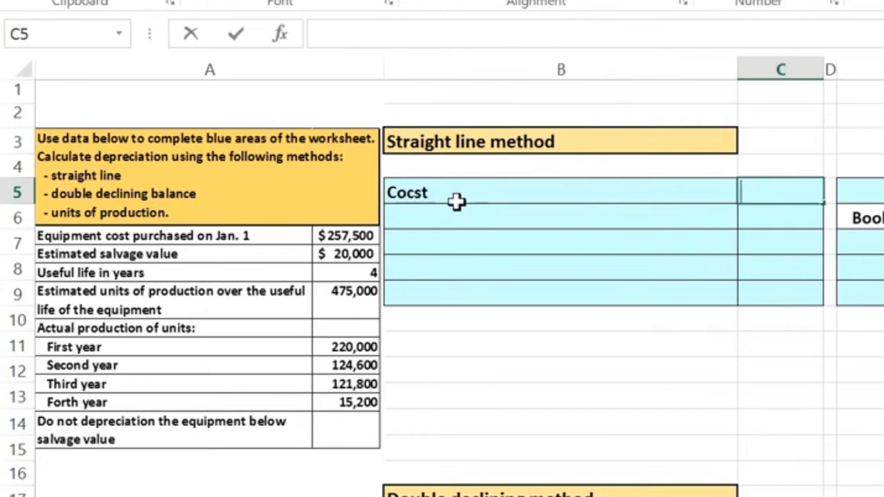
key("Return")
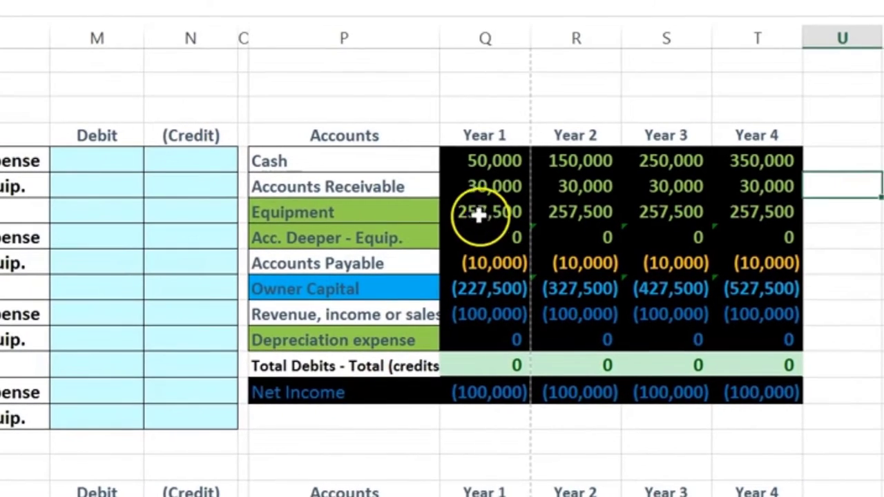
left_click(804, 228)
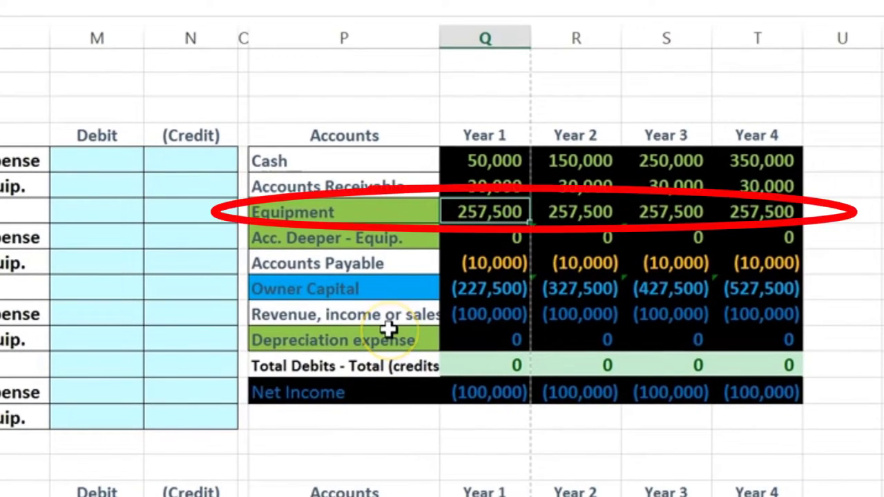
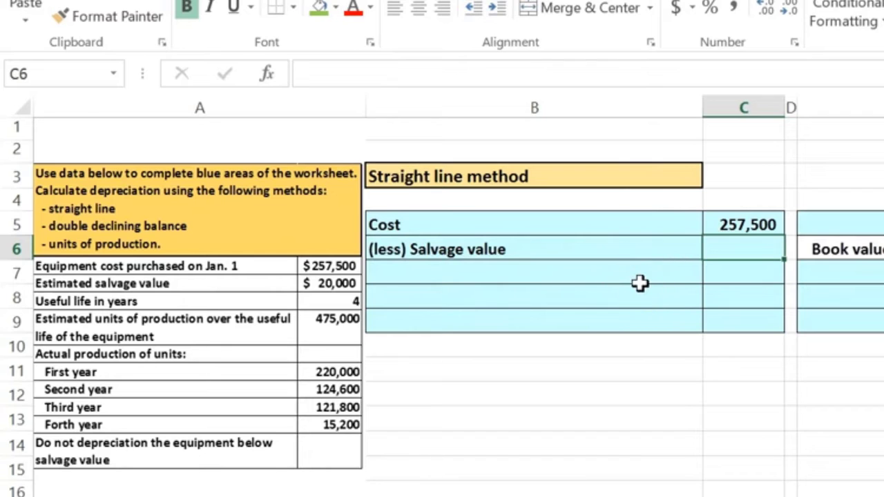
- Enter the salvage value of 20,000 in C6 and calculate the amount to be depreciated in C7 with =C5-C6
type("20,000")
key("Return")
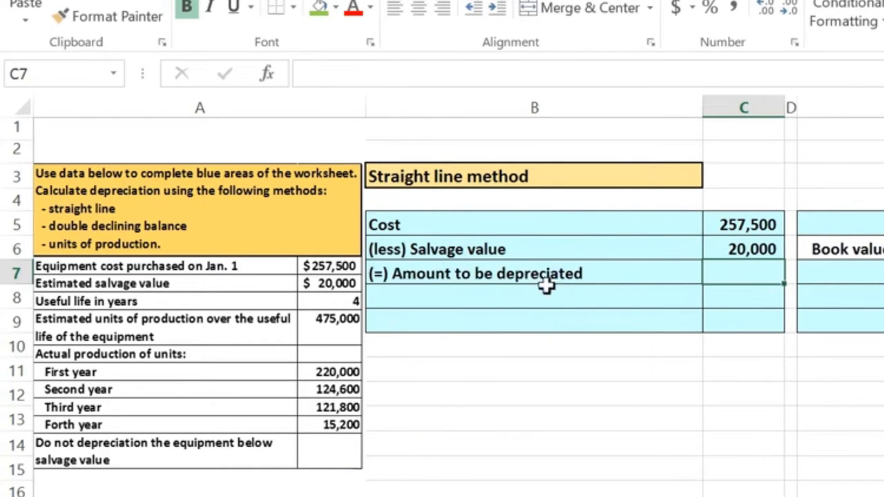
left_click(444, 272)
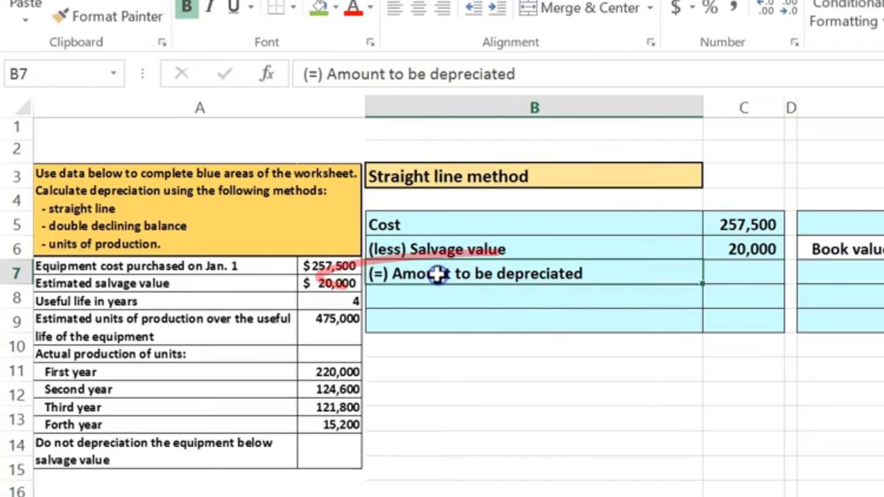
left_click(738, 276)
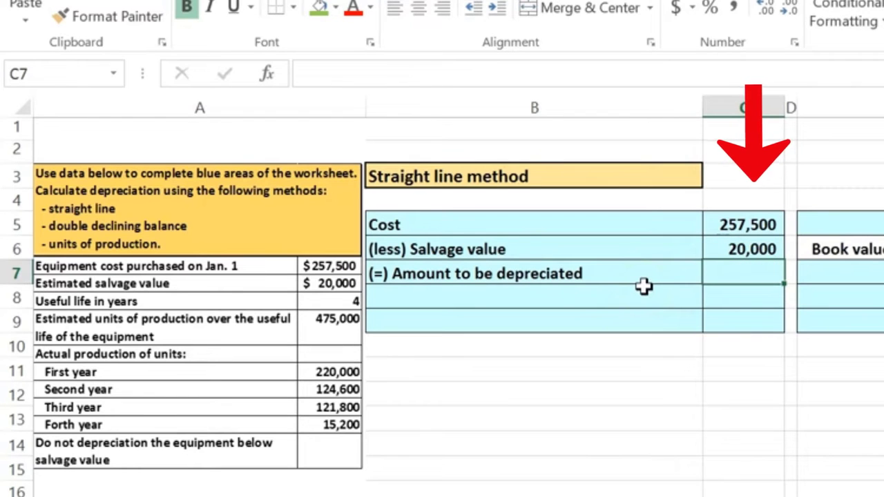
type("=")
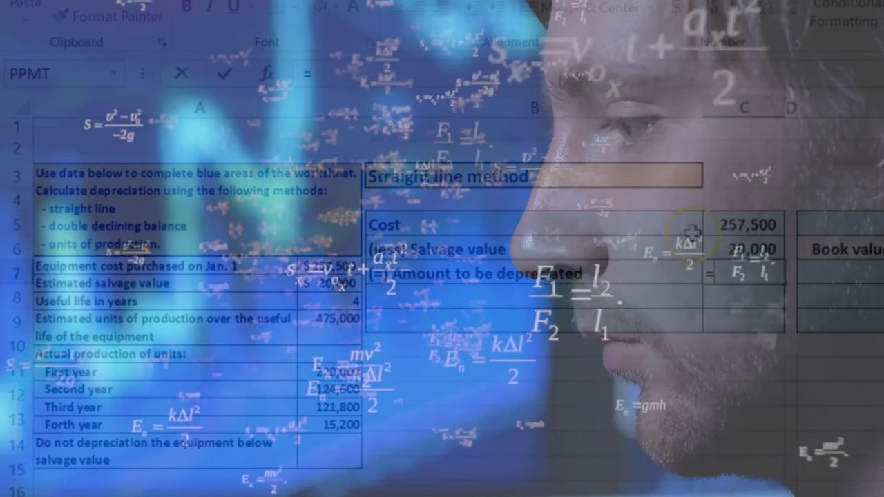
left_click(733, 224)
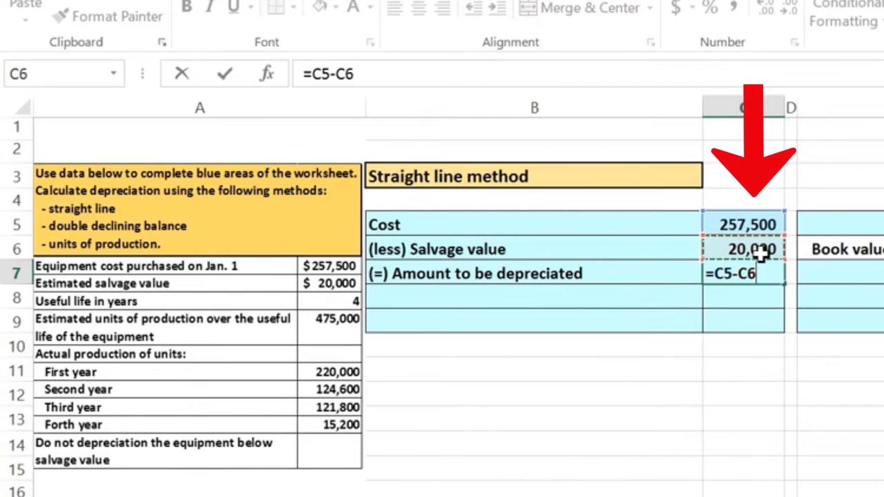
key("Return")
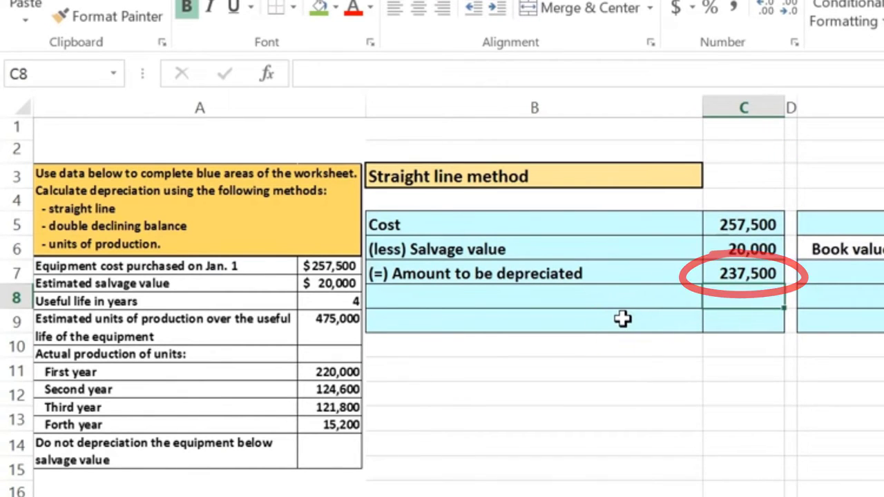
- Underline the salvage value in C6 to mark the subtraction above the amount to be depreciated
left_click(754, 250)
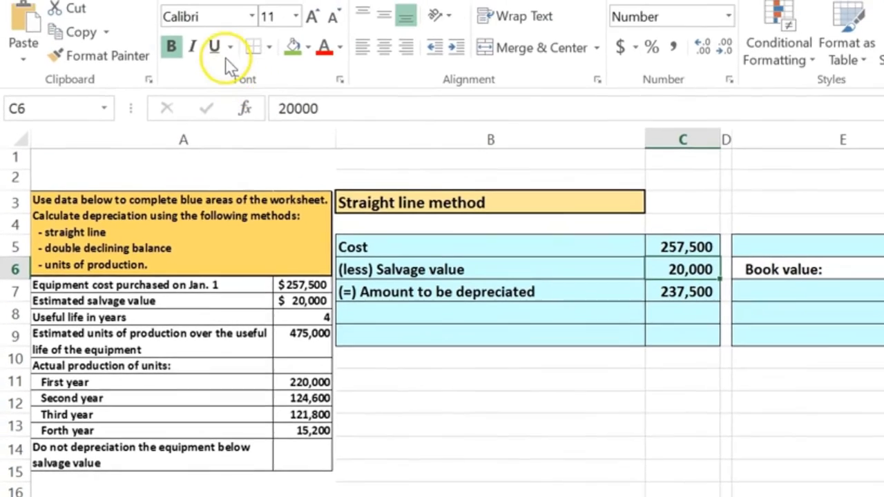
left_click(234, 6)
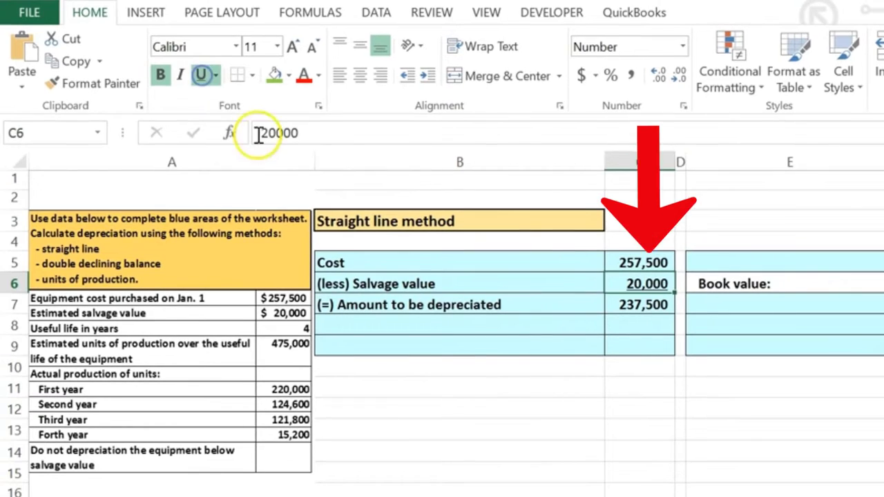
left_click(518, 325)
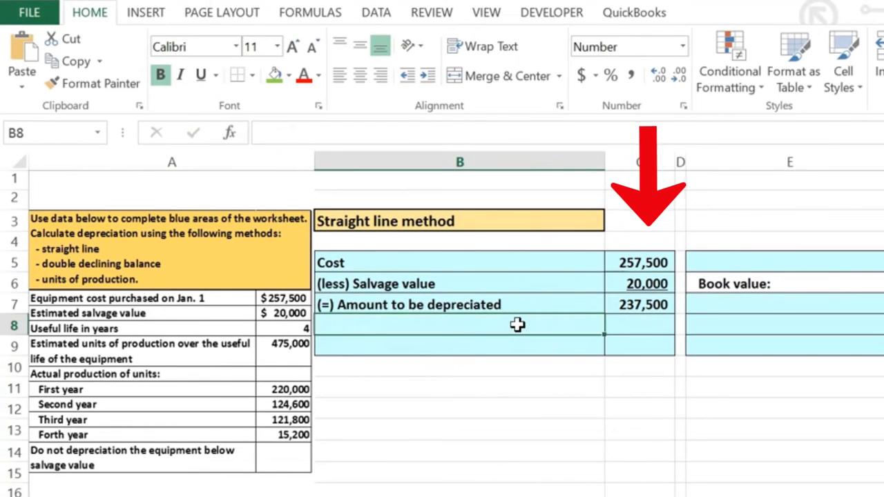
- Review the cost, salvage value and amount to be depreciated in the straight line calculation
left_click(505, 333)
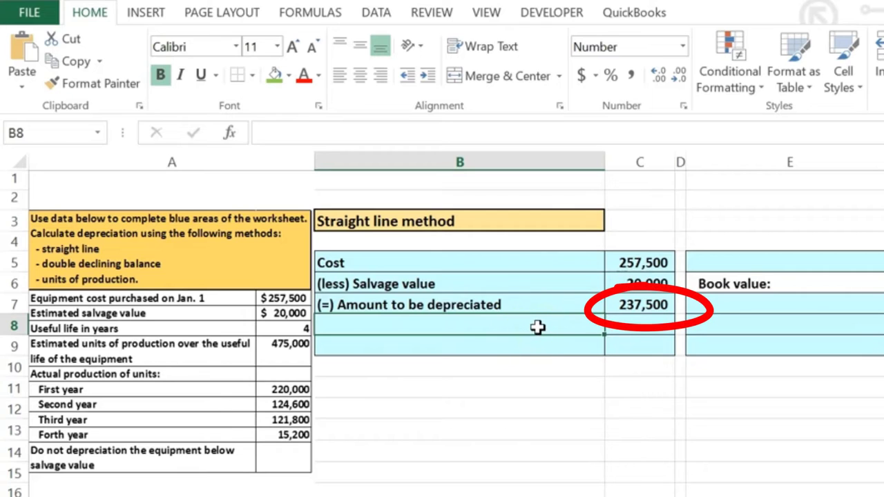
left_click(611, 306)
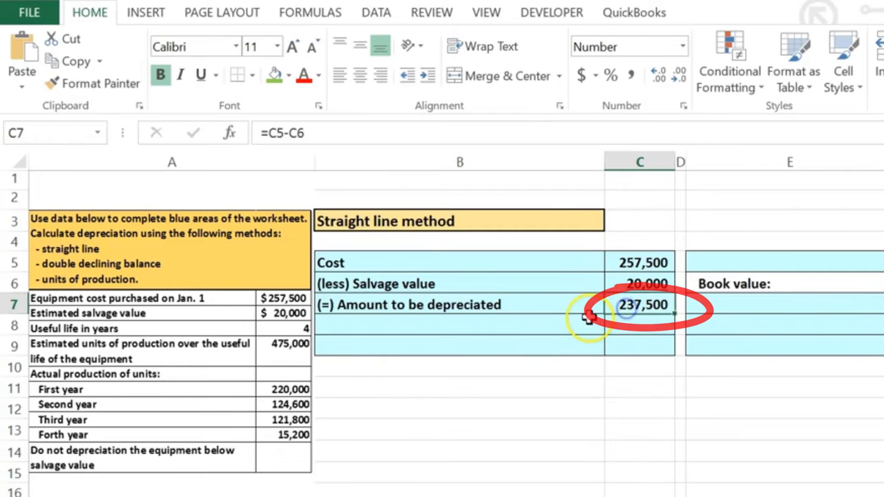
left_click(639, 260)
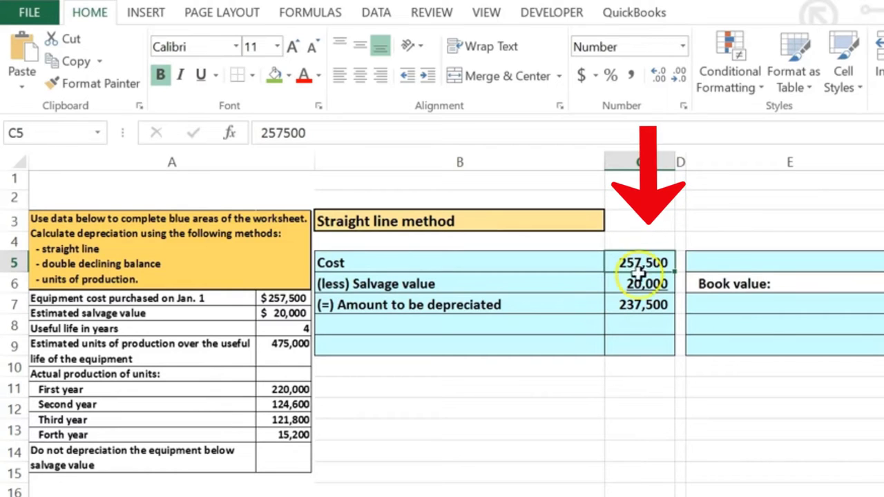
left_click(639, 282)
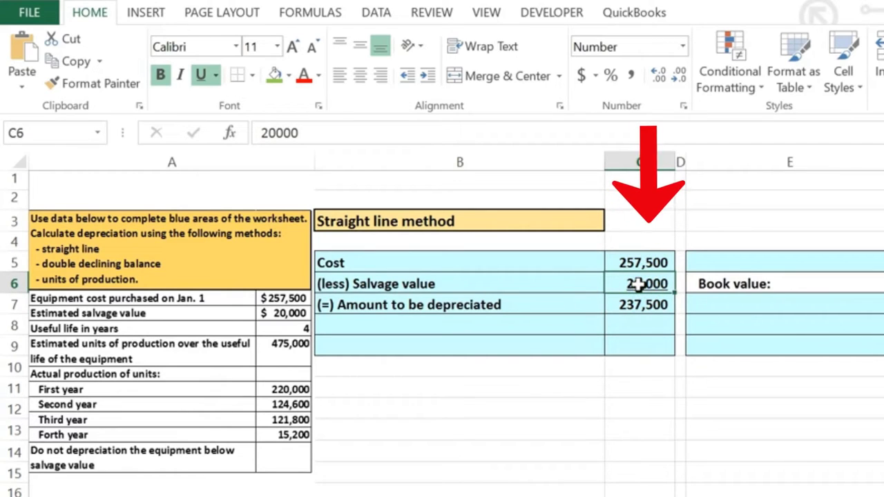
left_click(640, 262)
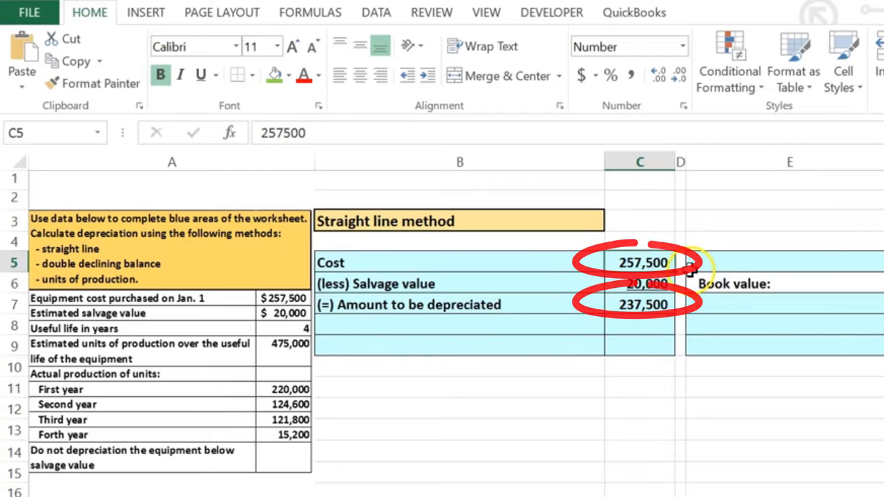
left_click(659, 310)
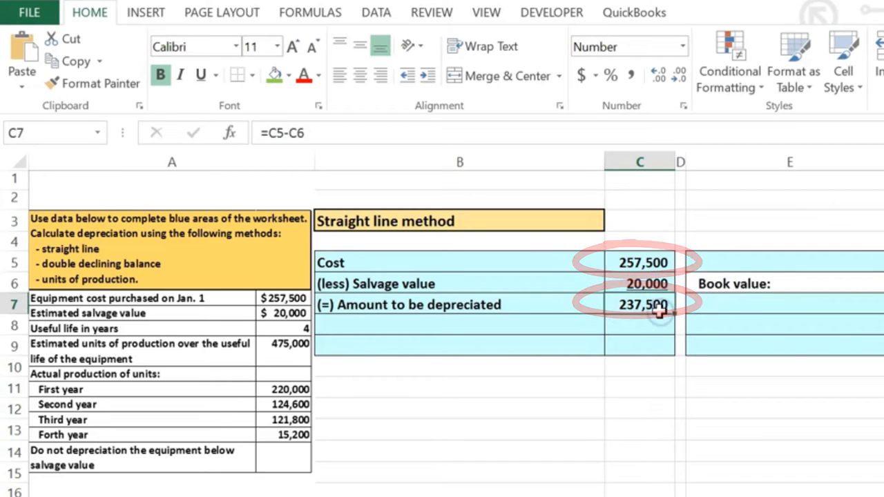
left_click(650, 288)
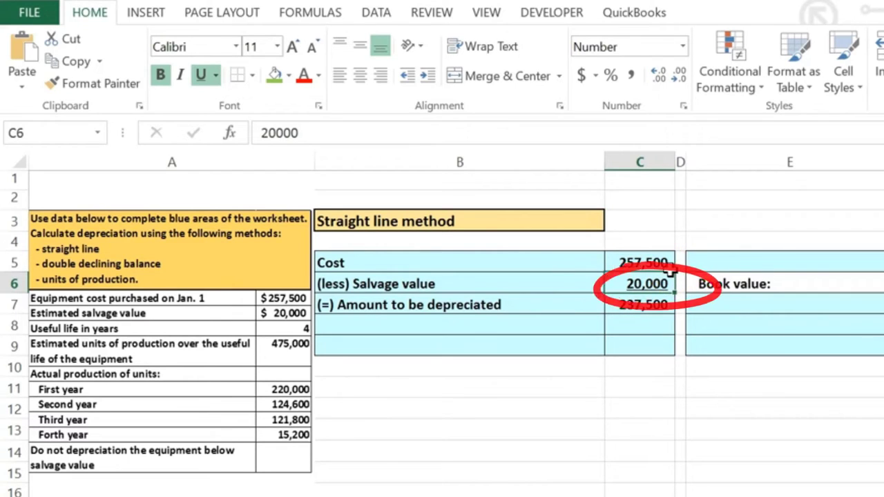
- Enter the label "(/) Useful life" in B8 with 4 years in C8
left_click(461, 327)
type("(/) Useful life")
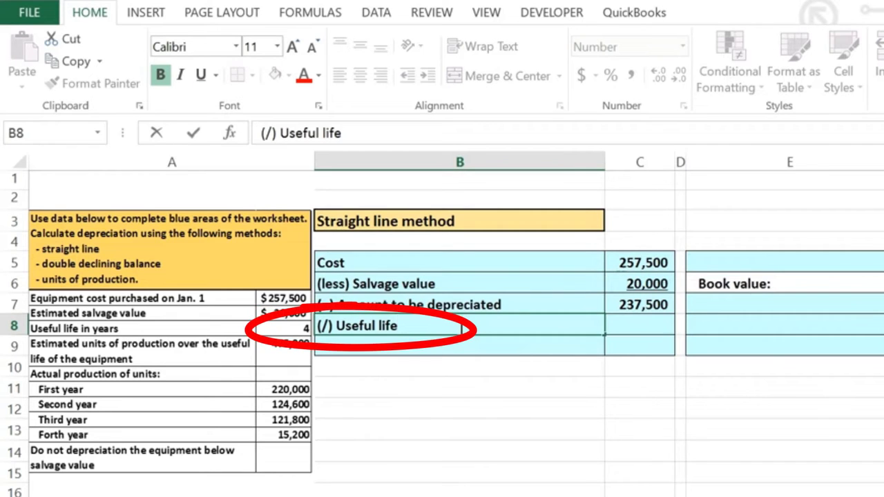
key("Tab")
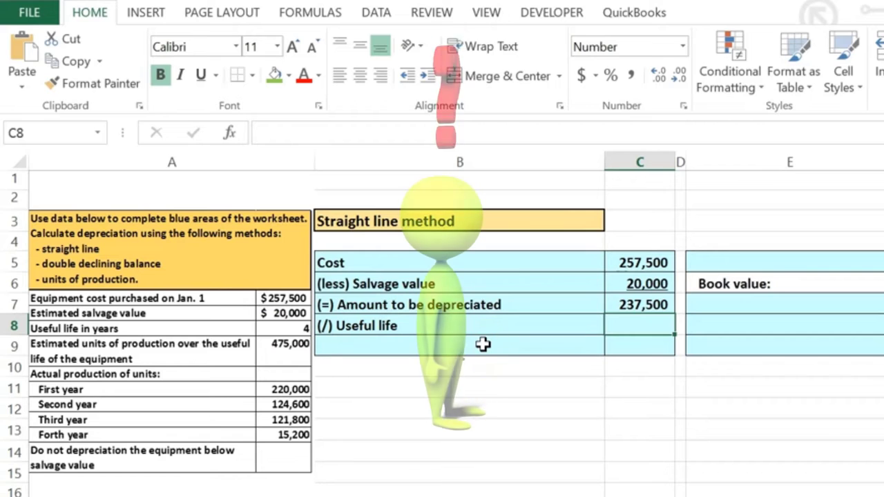
type("4")
key("Return")
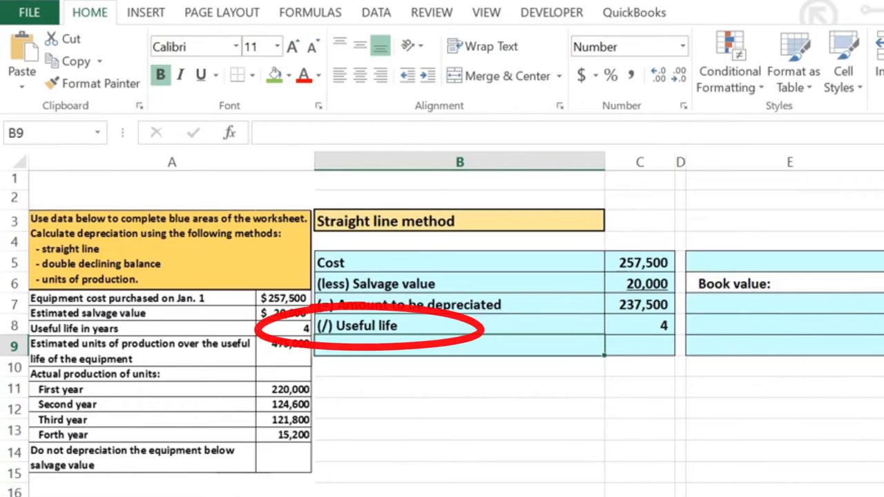
- Label B9 "(=) depreciation expense per year" and calculate it in C9 with =C7/C8
type("(=) depreciation expense per year")
key("Tab")
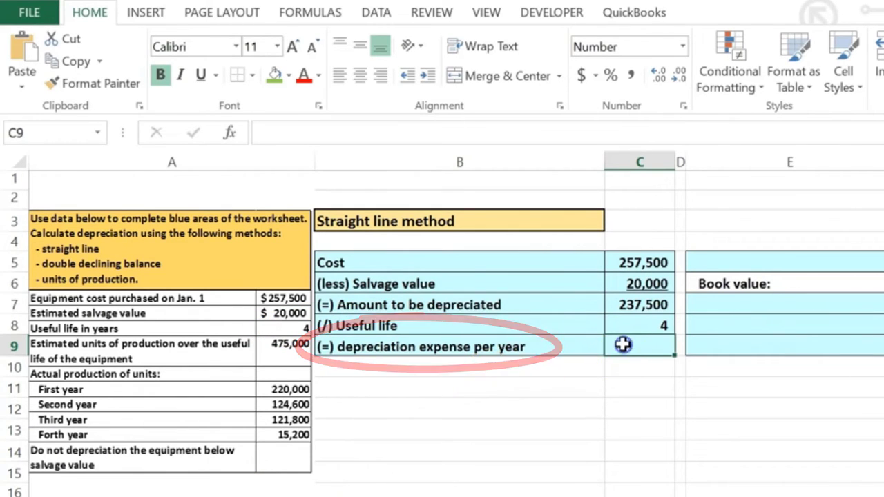
left_click(622, 309)
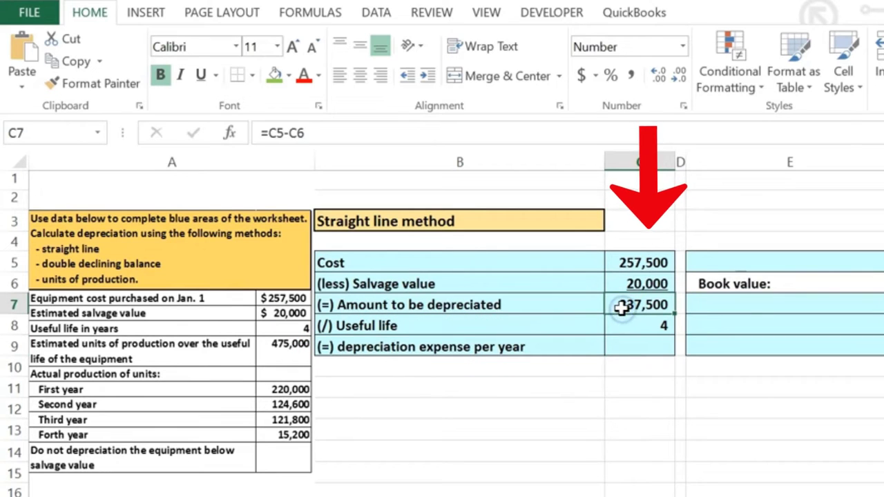
left_click(622, 328)
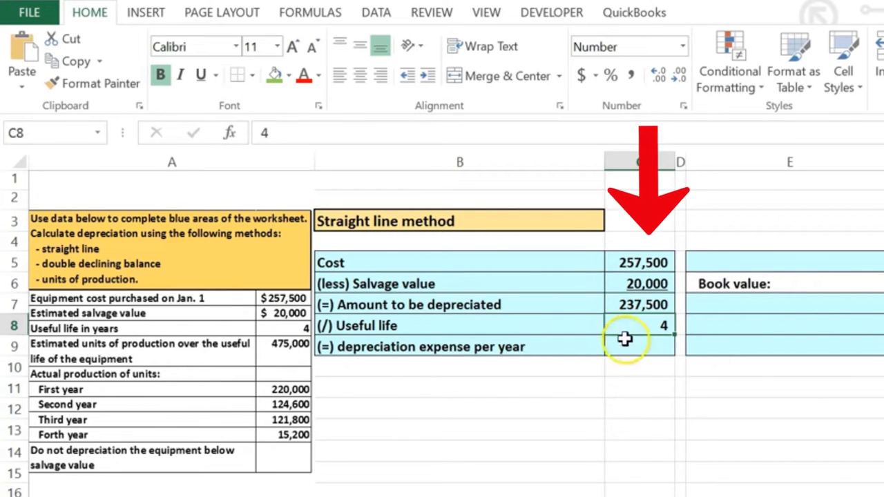
left_click(624, 348)
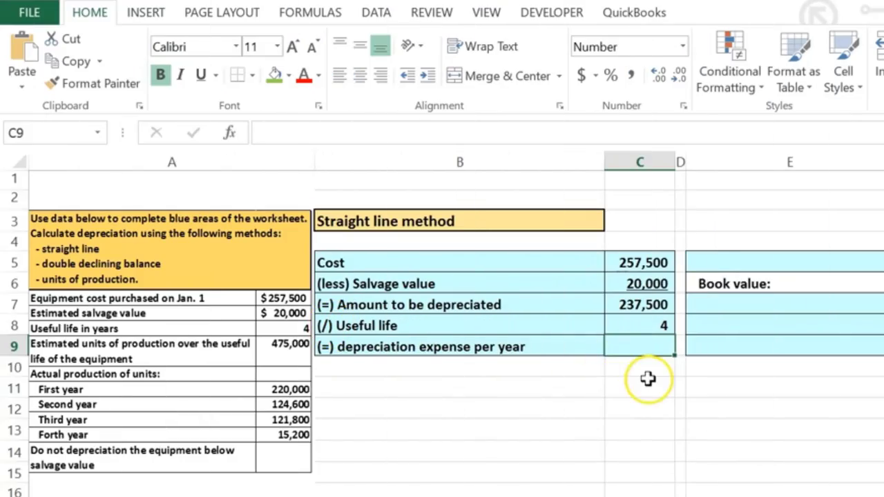
type("=")
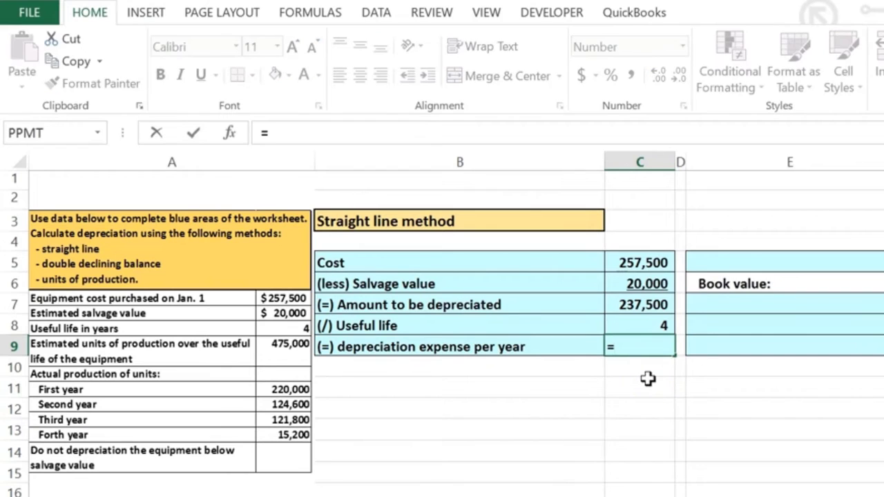
key("Up")
key("Up")
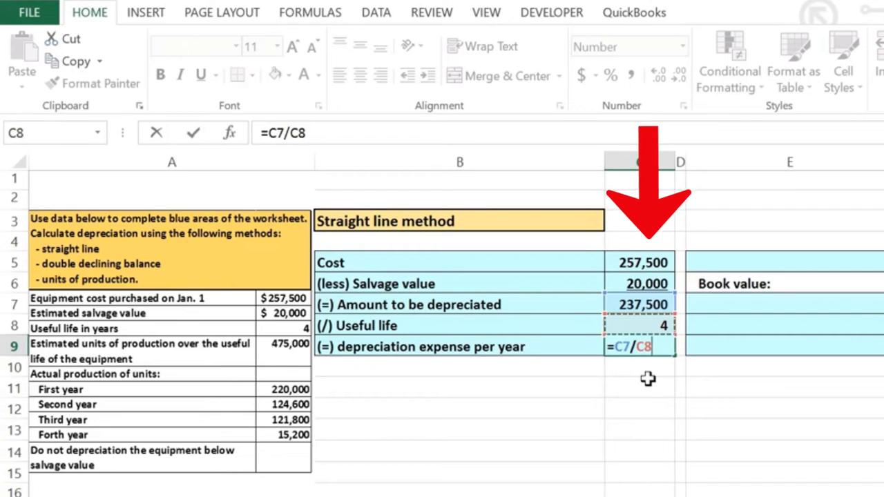
key("Return")
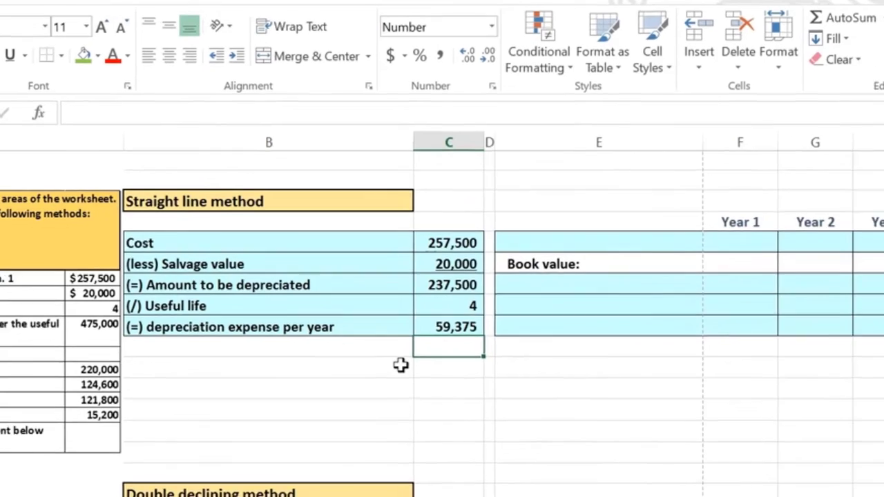
- Enter the label Depreciation in E5 and link the Year 1 amount in F5 to the annual expense in C9
key("Right")
key("Right")
key("Up")
key("Up")
key("Up")
key("Up")
key("Up")
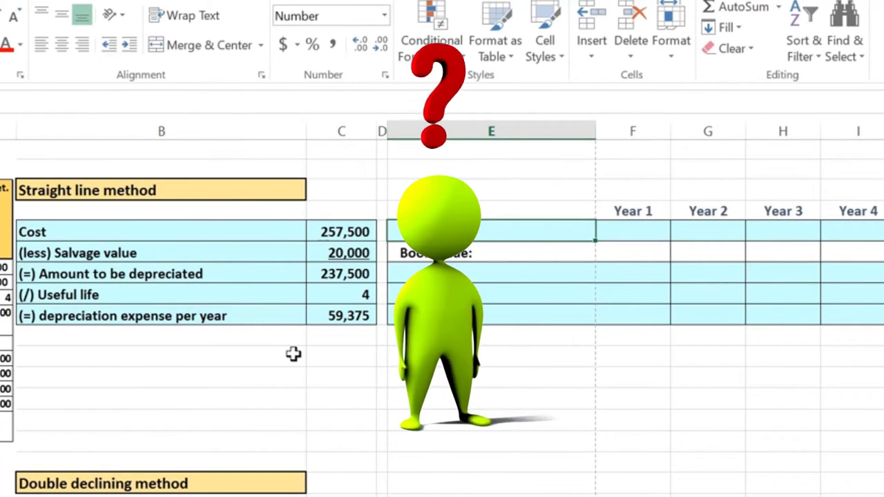
type("Depreciation")
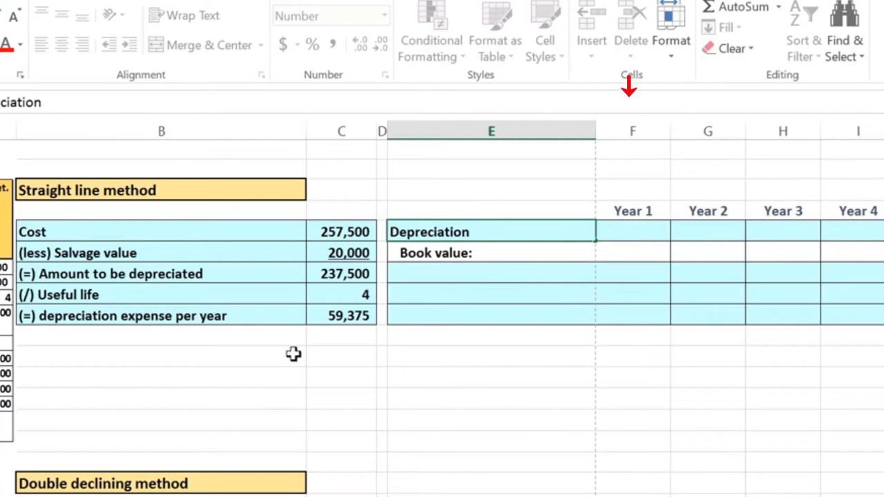
key("Tab")
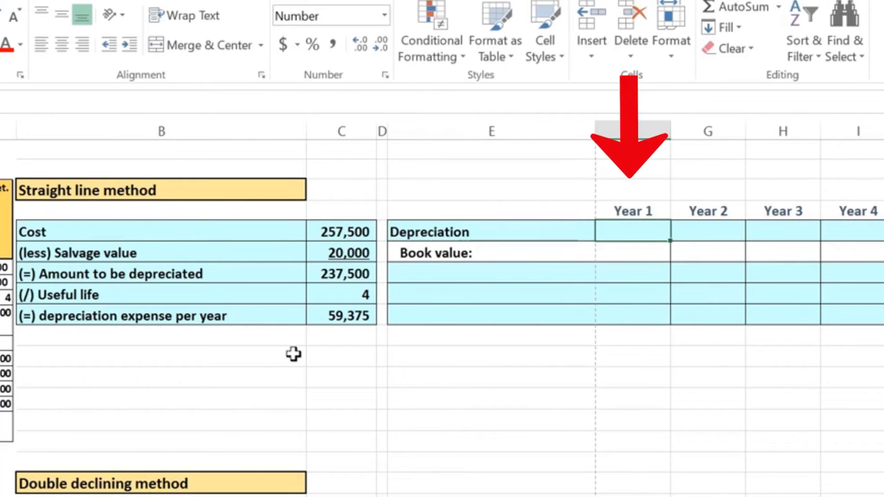
type("=")
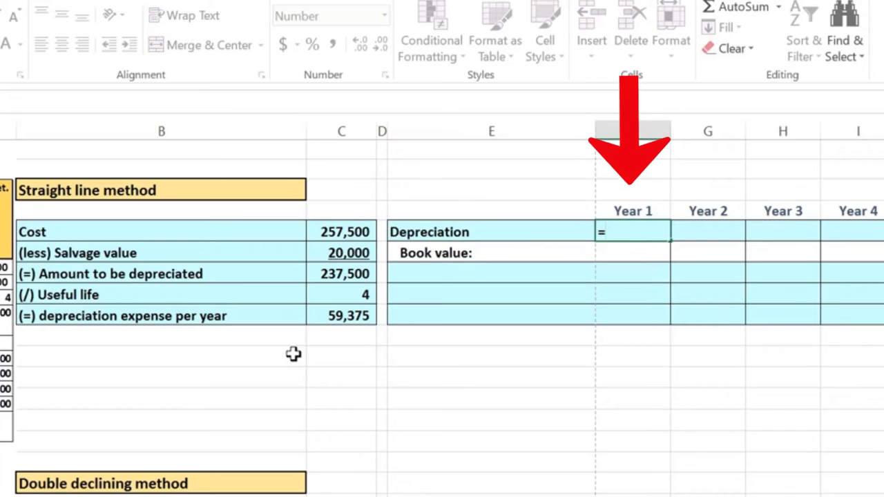
left_click(326, 320)
key("Return")
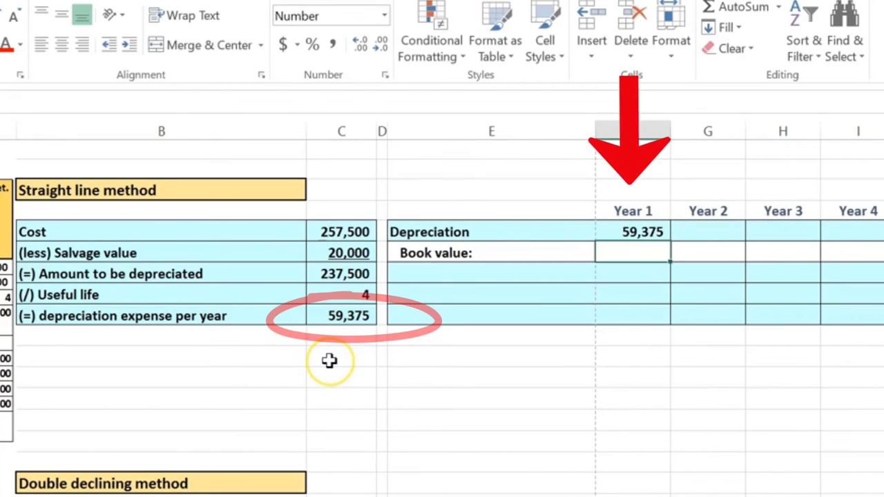
- Set Year 2 depreciation in G5 equal to Year 1 with =F5, and fill it across through Year 4
key("Up")
key("Right")
type("=")
key("Left")
key("Return")
left_click(722, 233)
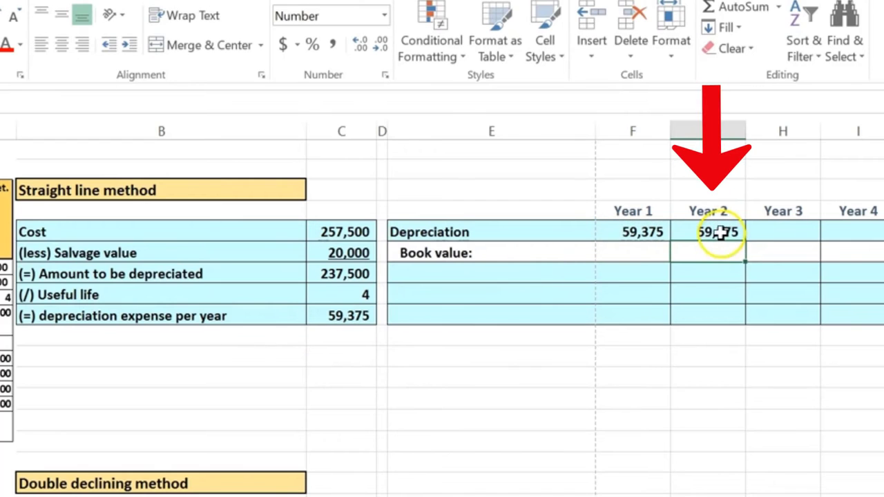
left_click_drag(745, 242, 849, 243)
left_click(553, 395)
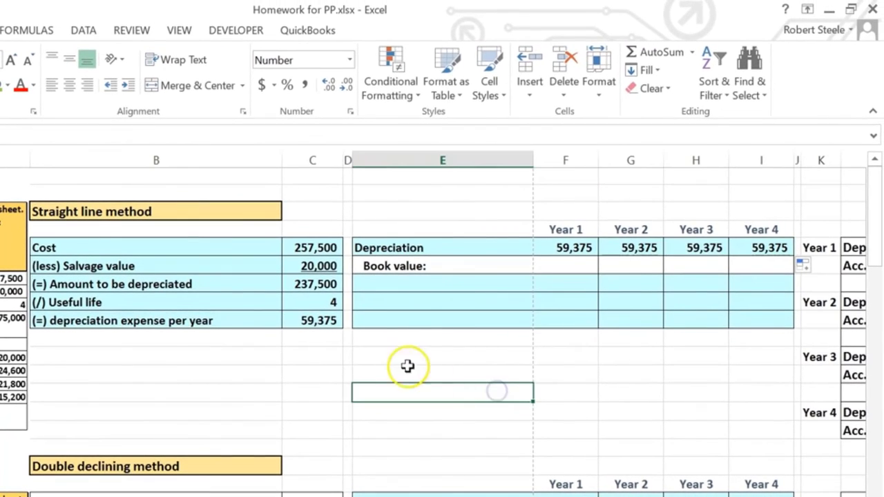
- Temporarily show decimal places on the depreciation expense in C9 to check for rounding
left_click(321, 322)
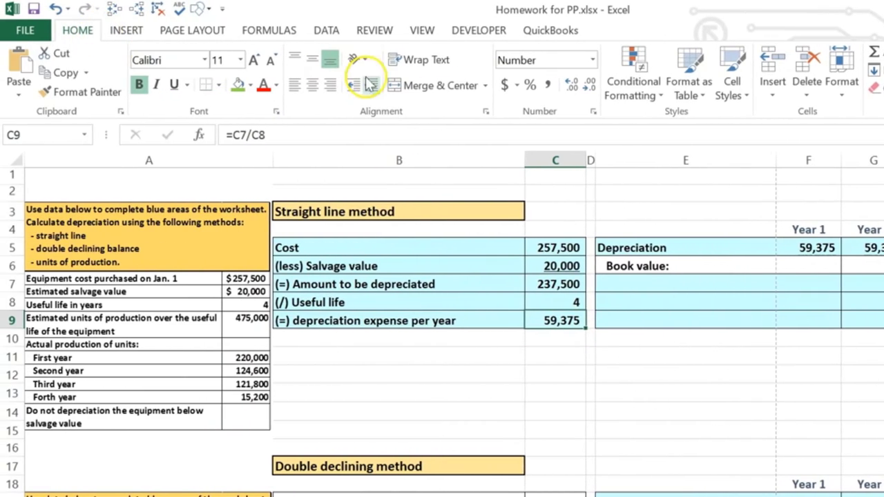
left_click(571, 89)
left_click(572, 89)
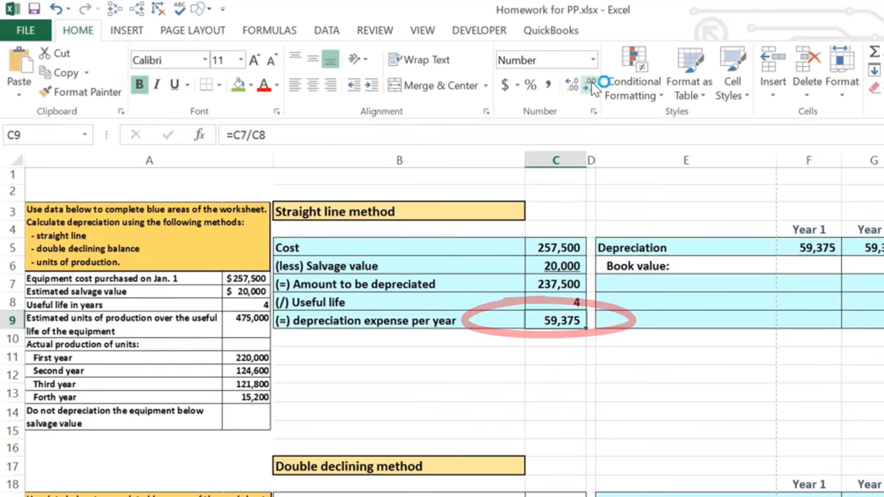
- Enter Cost in E7 with =C5 for Year 1 in F7, and label E8 "(less) accumulated depreciation"
left_click(643, 283)
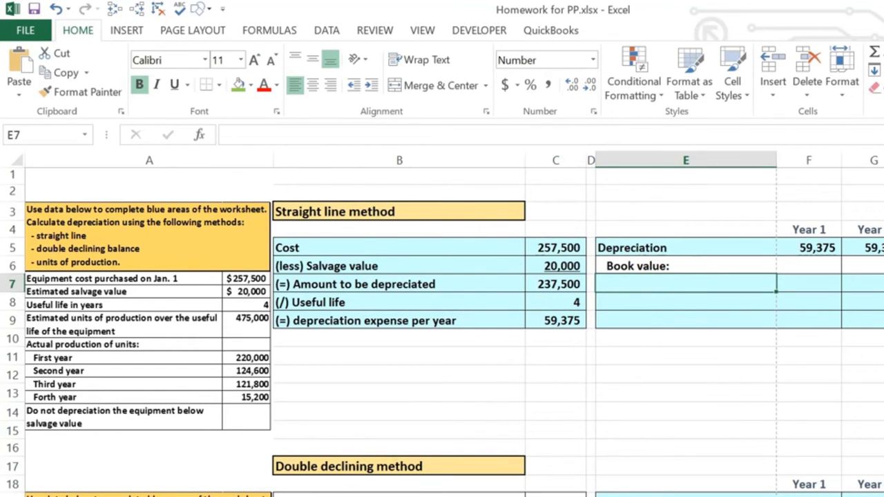
type("Cost")
key("Tab")
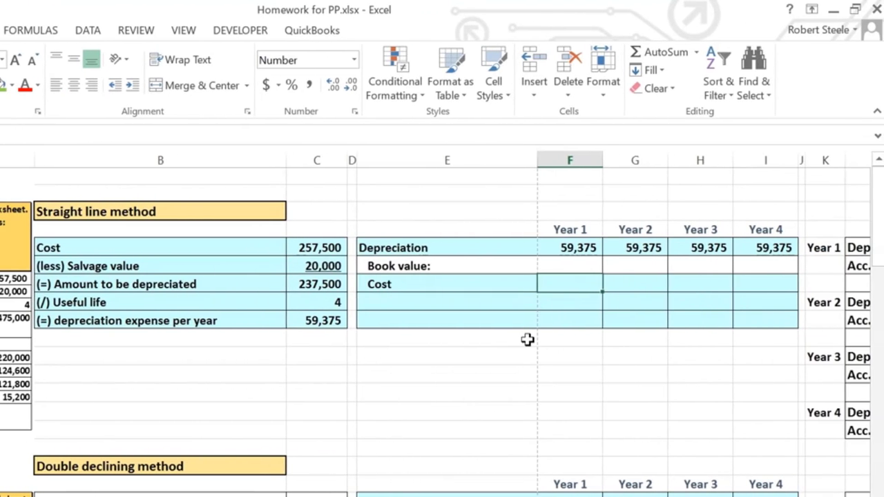
type("=")
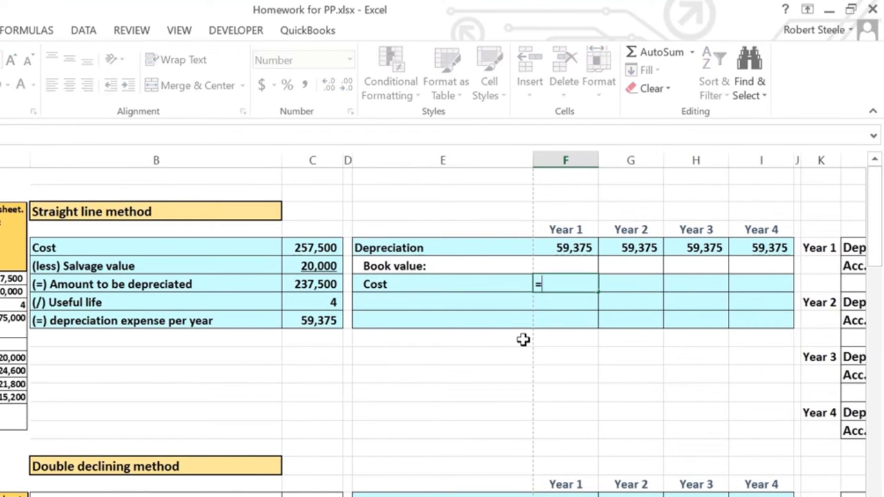
left_click(329, 248)
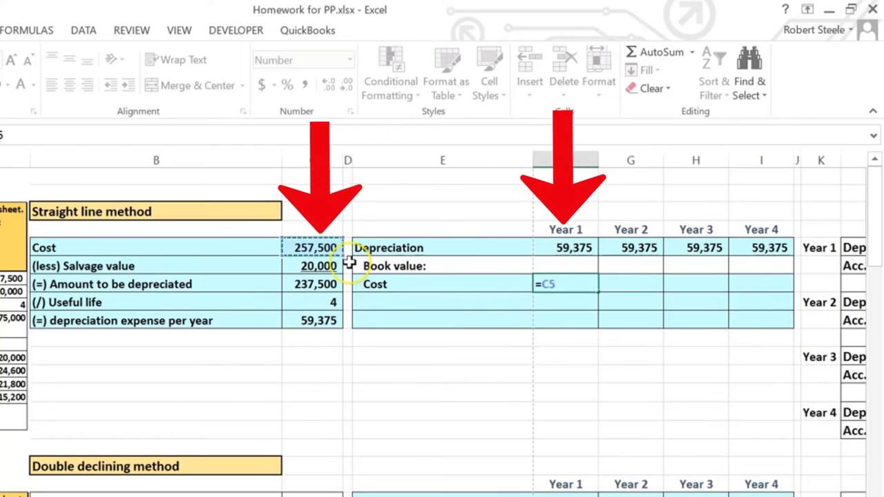
key("Return")
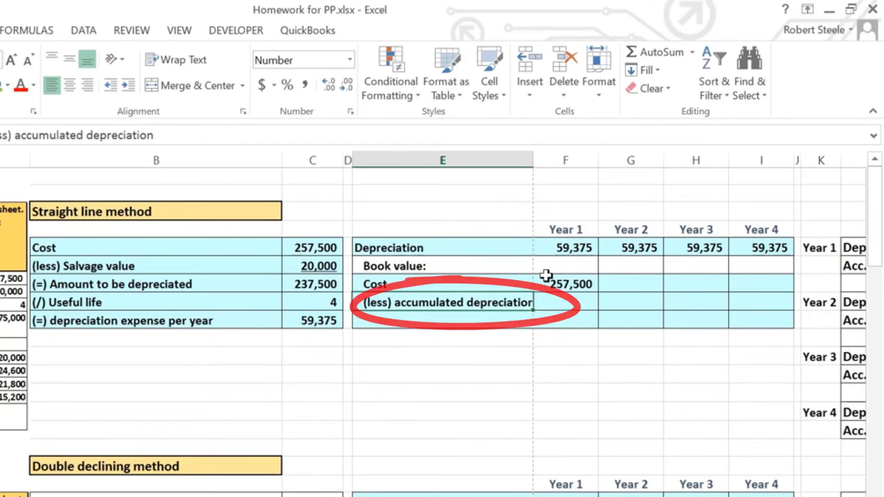
- Link the Year 1 accumulated depreciation in F8 to the Year 1 depreciation with =F5
left_click(549, 252)
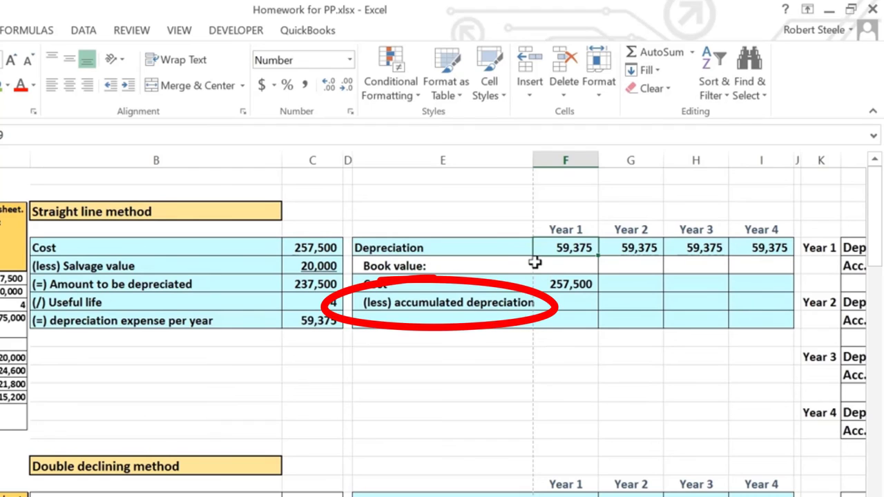
left_click(555, 304)
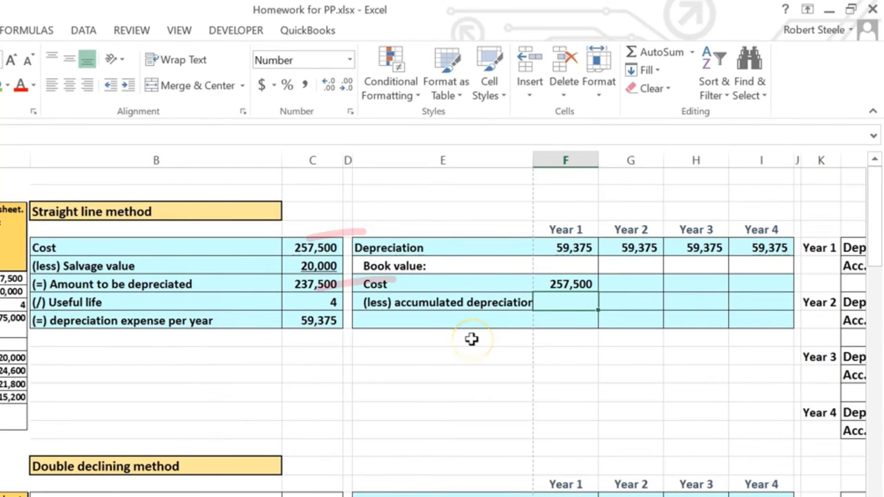
type("=")
key("Up")
key("Up")
key("Up")
key("Return")
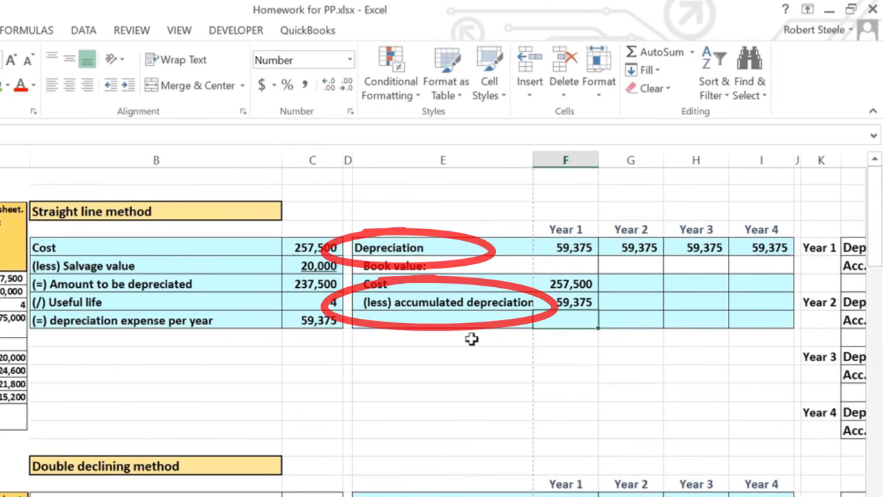
- Label E9 "(=) book value" and calculate the Year 1 book value in F9 with =F7-F8
key("Left")
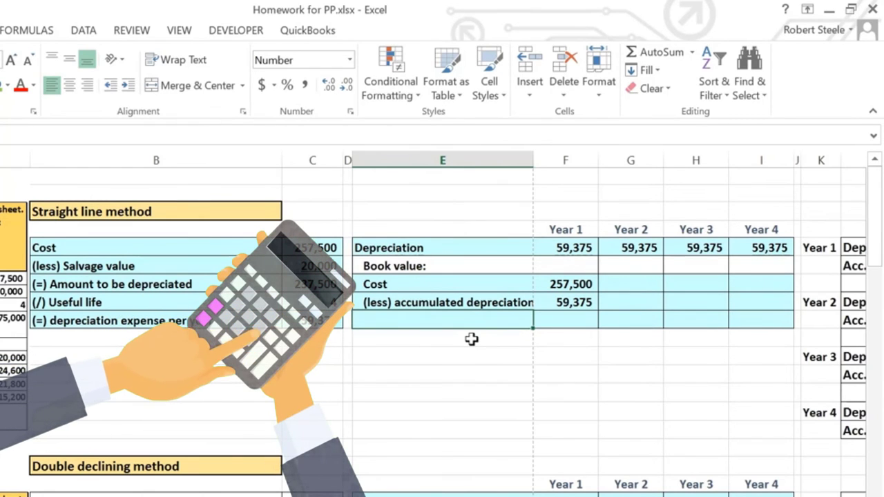
type("(=) book value")
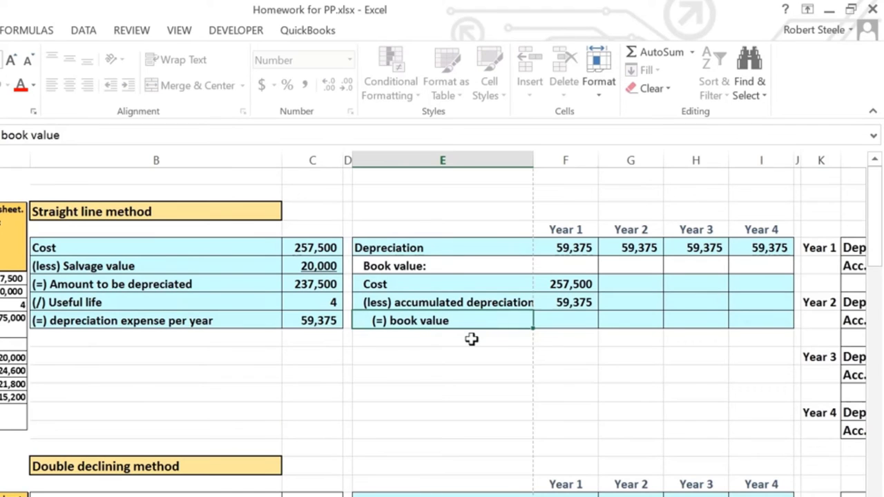
key("Tab")
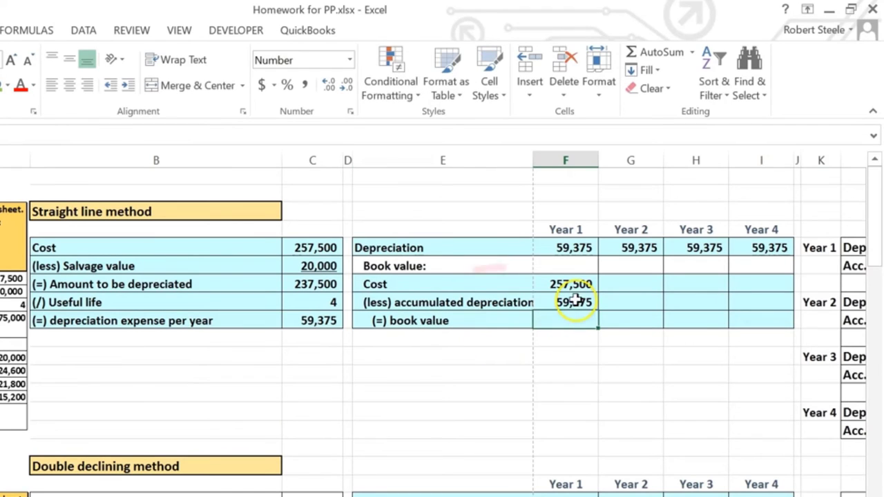
left_click_drag(584, 311, 618, 320)
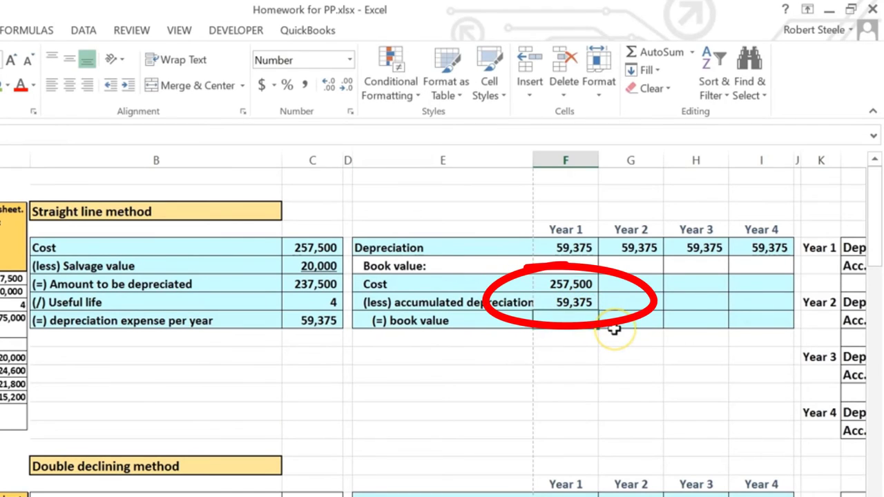
type("=")
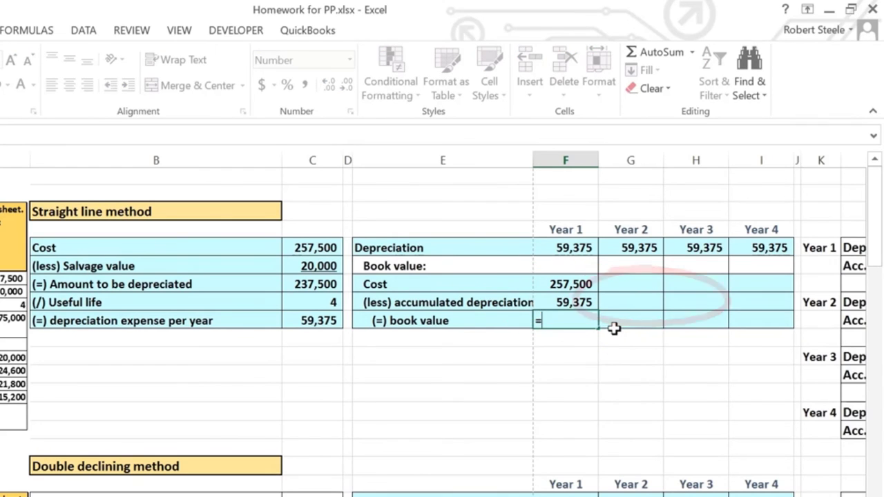
left_click(575, 284)
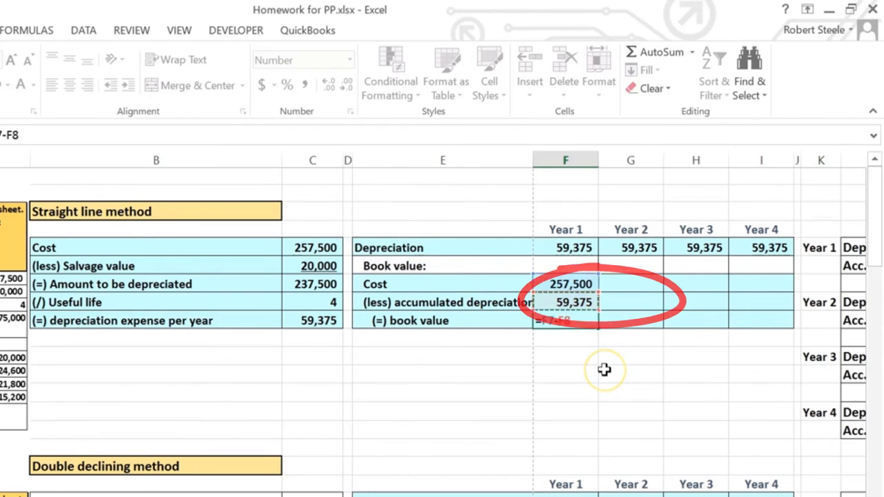
key("Return")
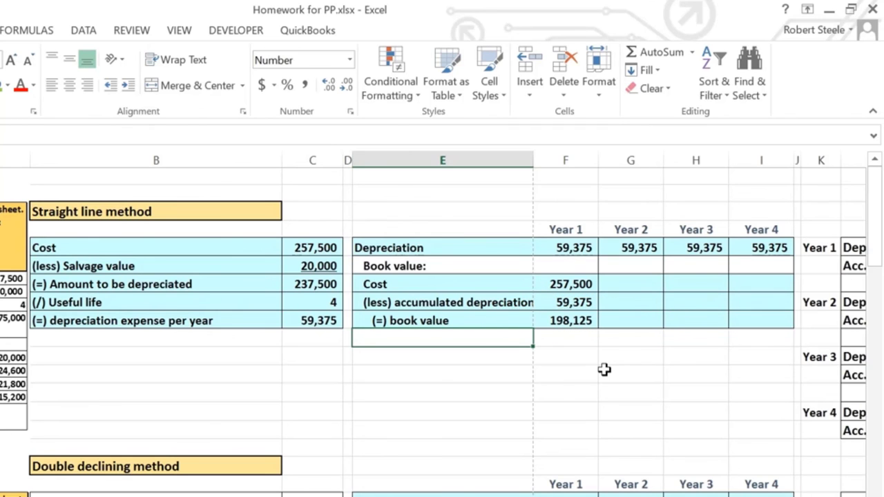
- Examine the Year 1 depreciation journal entry area and trial balance, and compare them with the Year 1 book value in F9
key("Right")
key("Right")
key("Right")
key("Right")
key("Right")
key("Right")
key("Right")
key("Right")
key("Right")
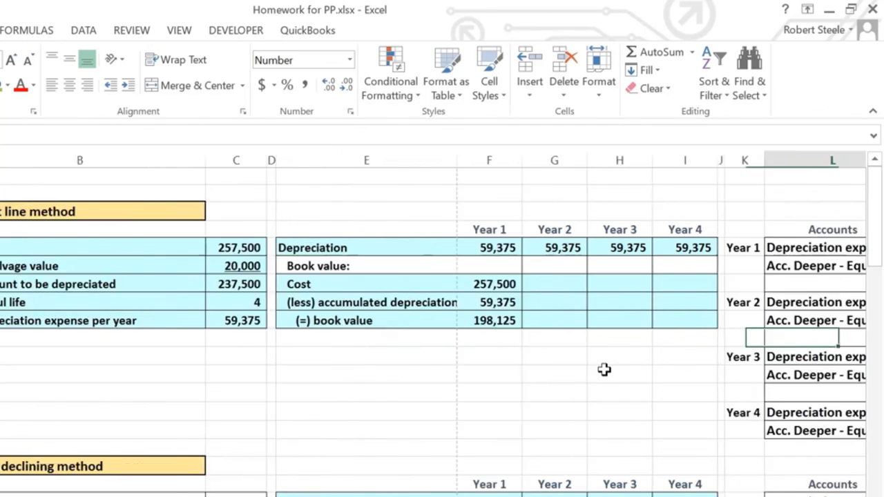
key("Right")
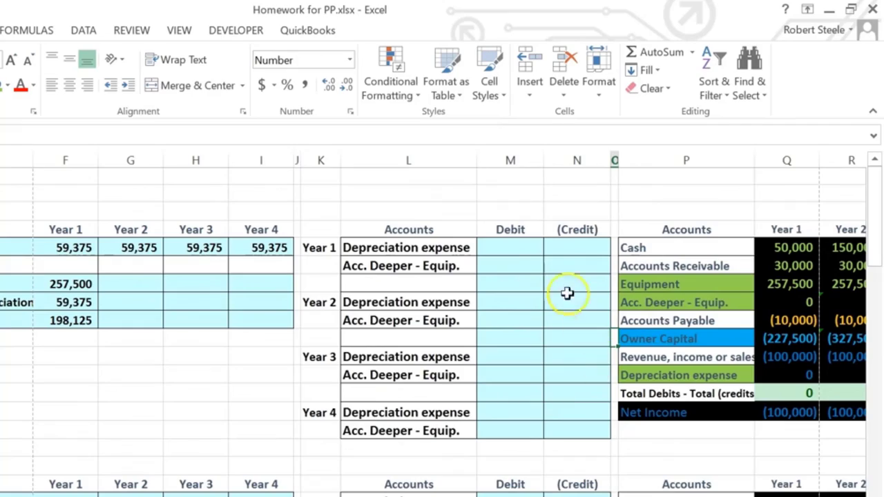
left_click(513, 252)
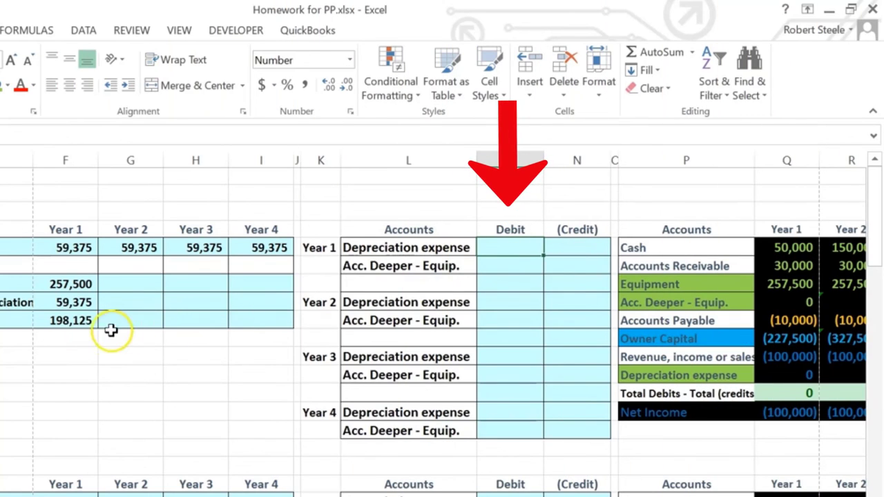
left_click(76, 320)
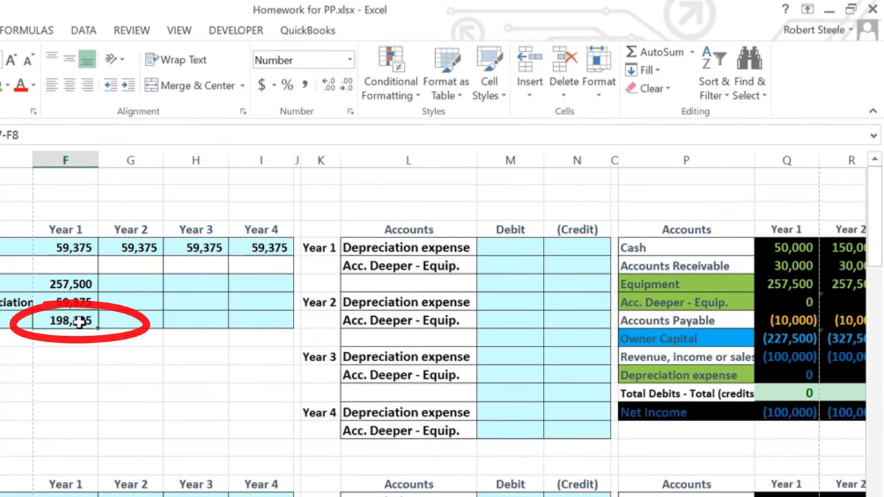